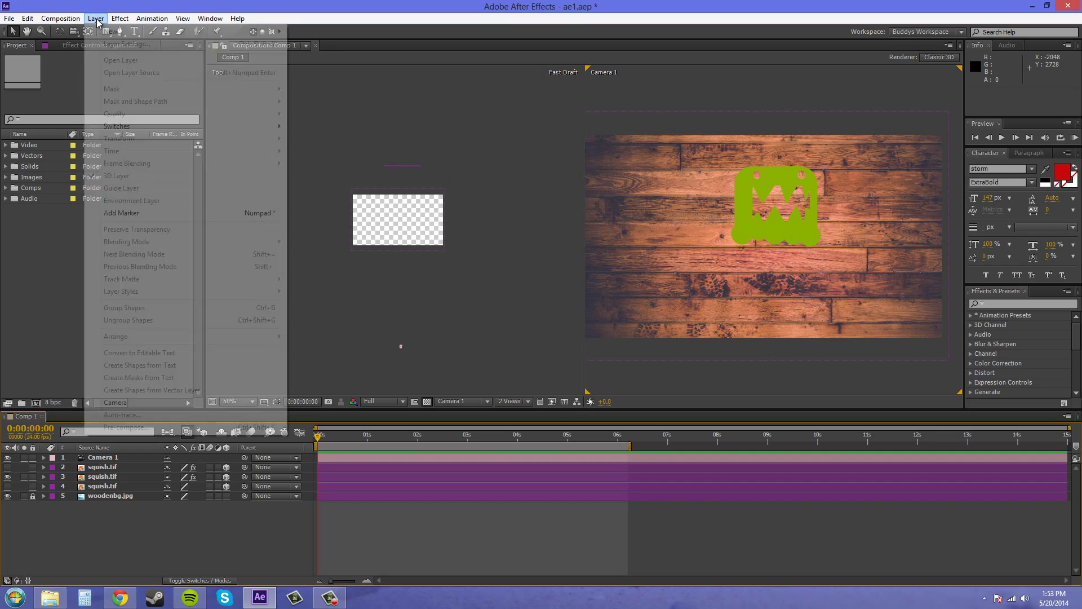
# Add two new null objects to the composition.
pyautogui.moveTo(187, 31)
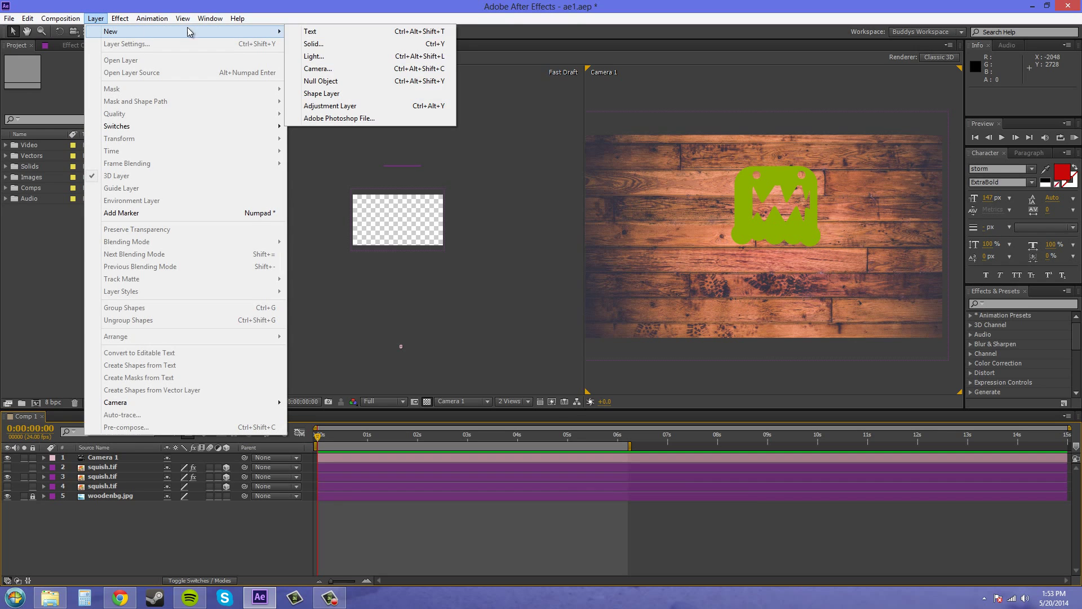
pyautogui.click(321, 80)
pyautogui.click(94, 18)
pyautogui.moveTo(111, 31)
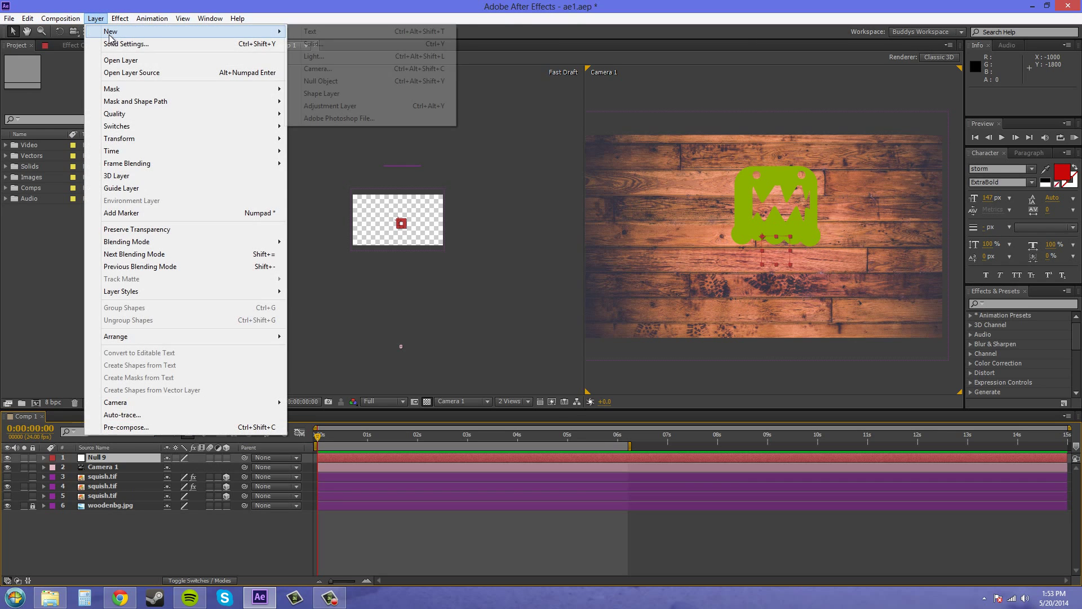
pyautogui.click(322, 81)
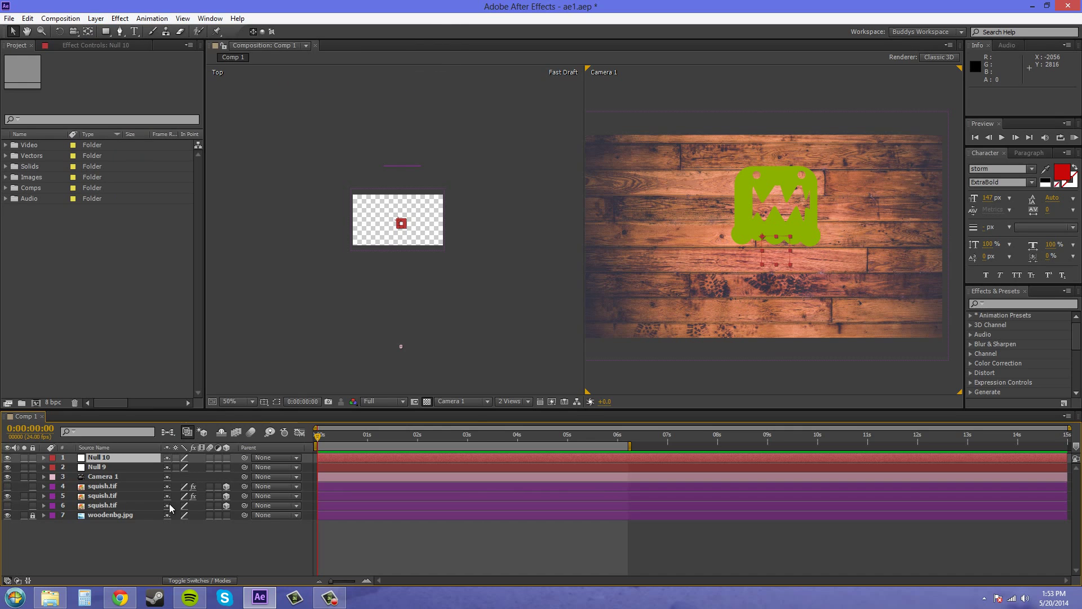
# Replace Camera 1 with a newly created camera using the default settings, and place it below the two nulls in the layer stack.
pyautogui.click(101, 477)
pyautogui.press('Delete')
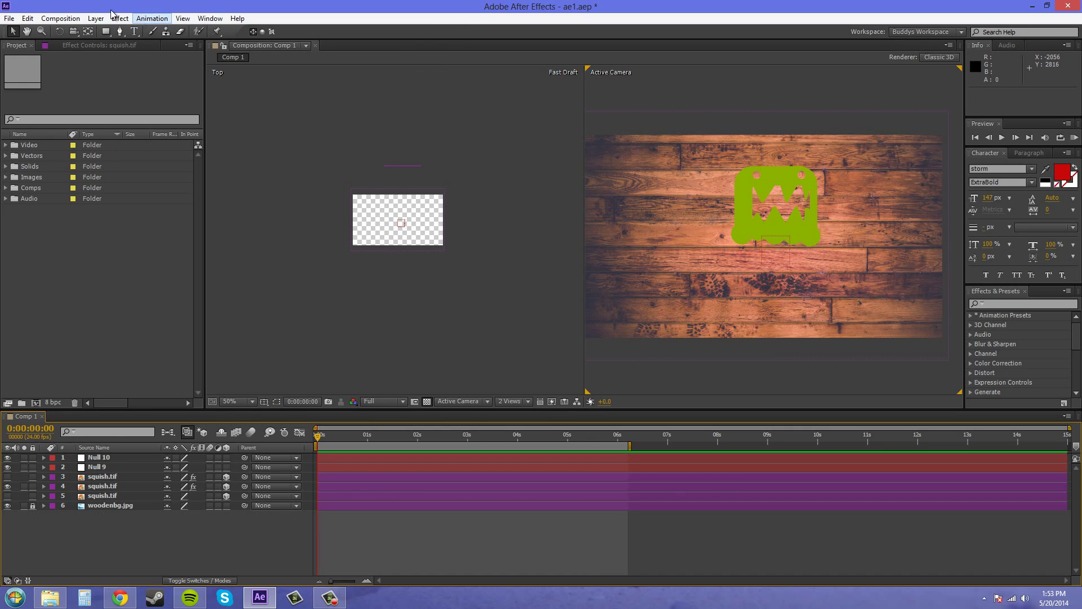
pyautogui.click(96, 19)
pyautogui.moveTo(130, 32)
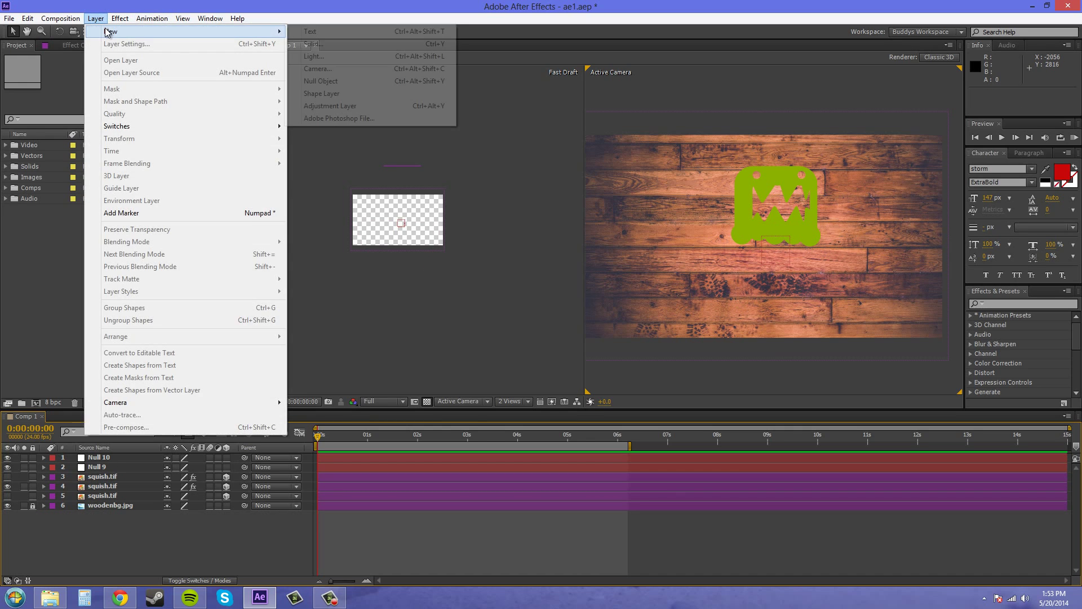
pyautogui.click(318, 69)
pyautogui.click(671, 434)
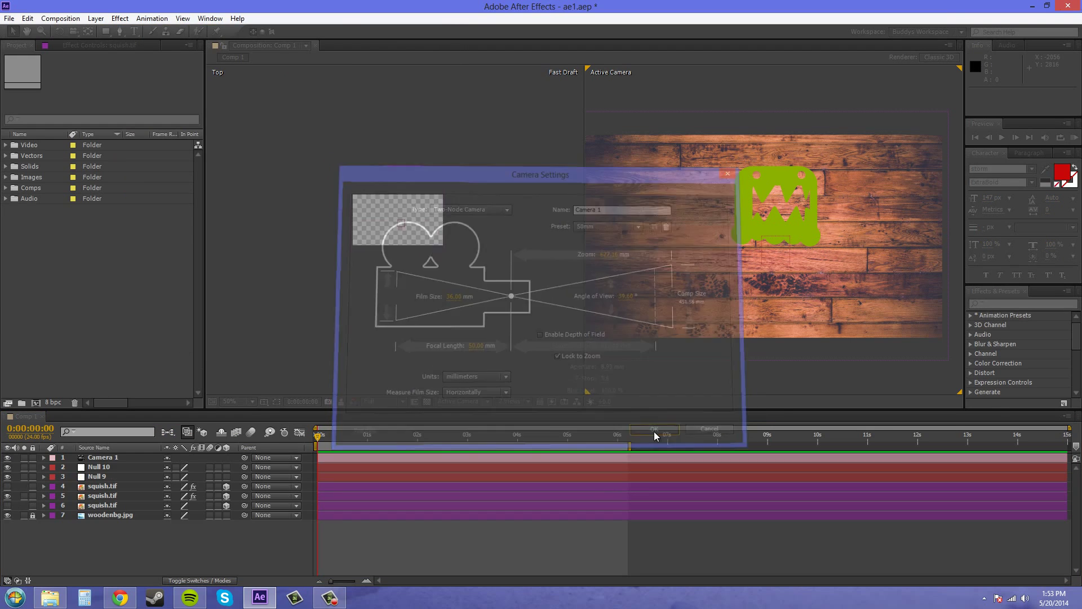
pyautogui.moveTo(122, 457); pyautogui.dragTo(116, 479)
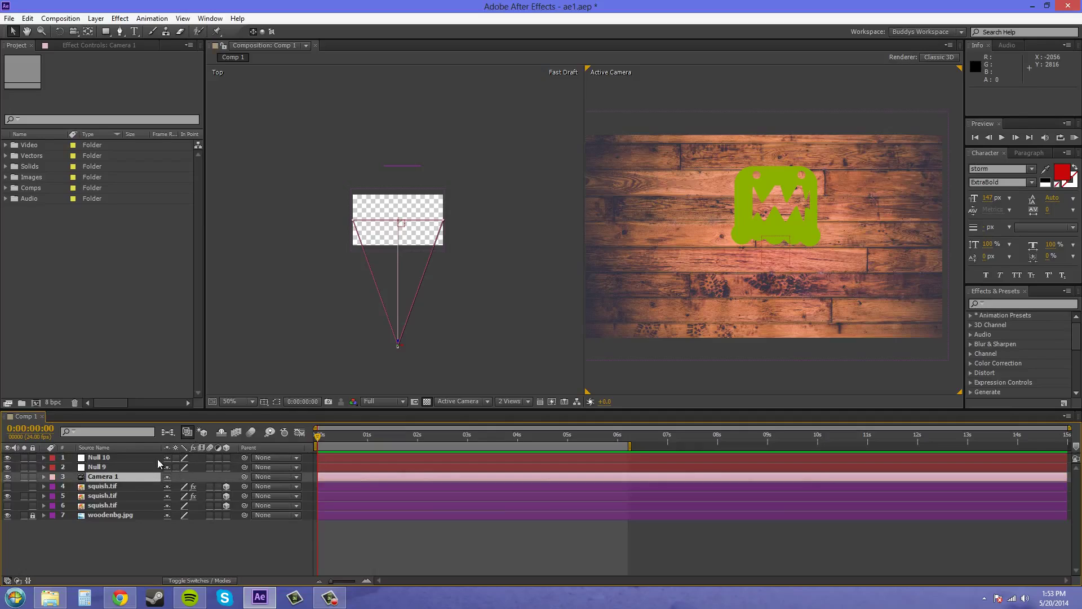
# Rename the lower null Crane and the upper null Track, and make both of them 3D layers.
pyautogui.click(109, 467)
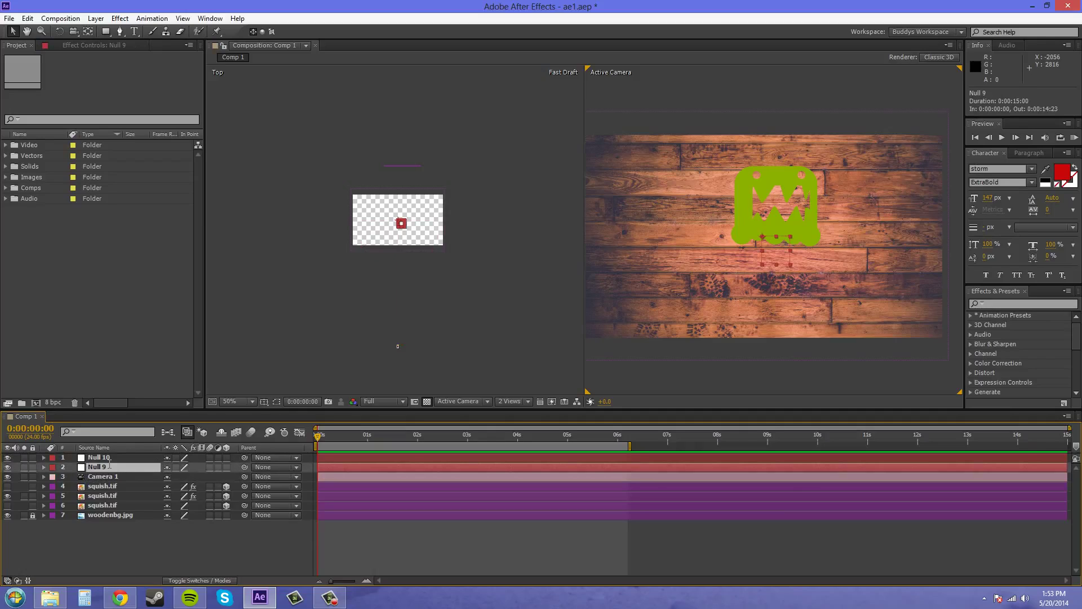
pyautogui.press('Return')
pyautogui.write('Crane')
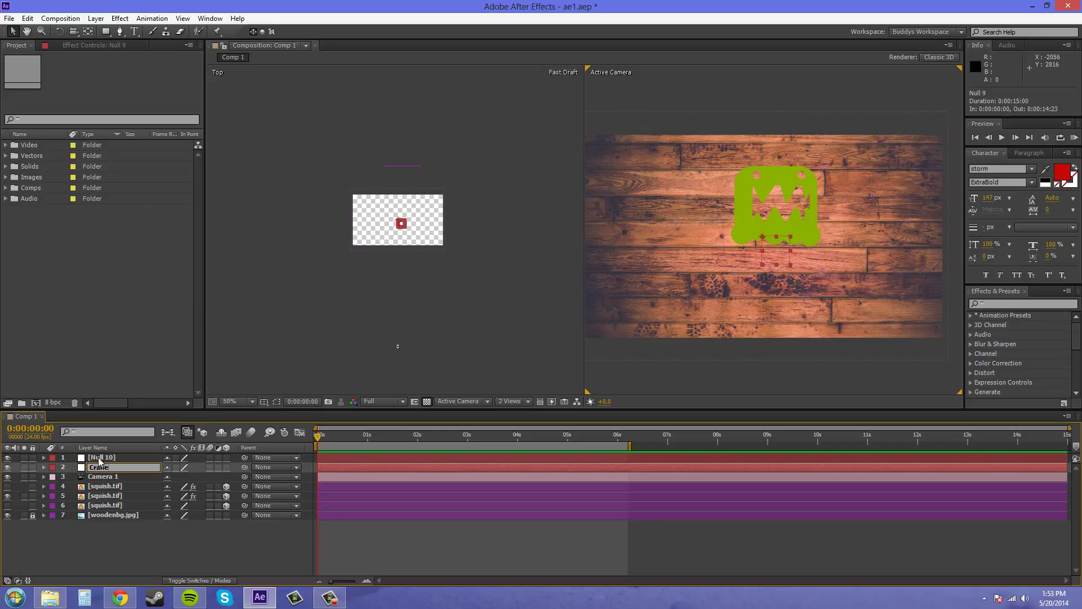
pyautogui.click(99, 459)
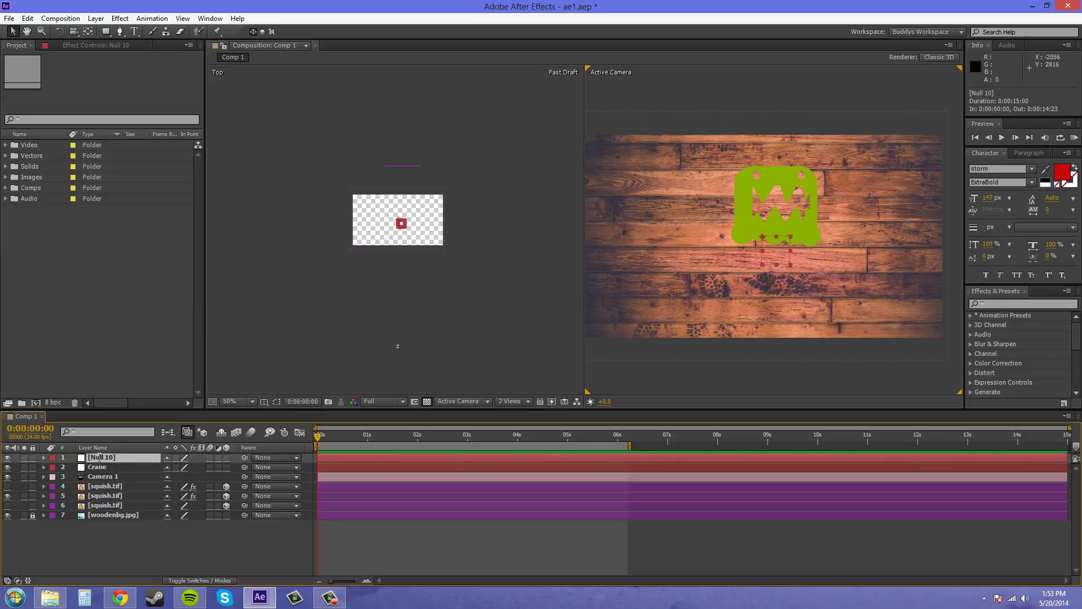
pyautogui.press('Return')
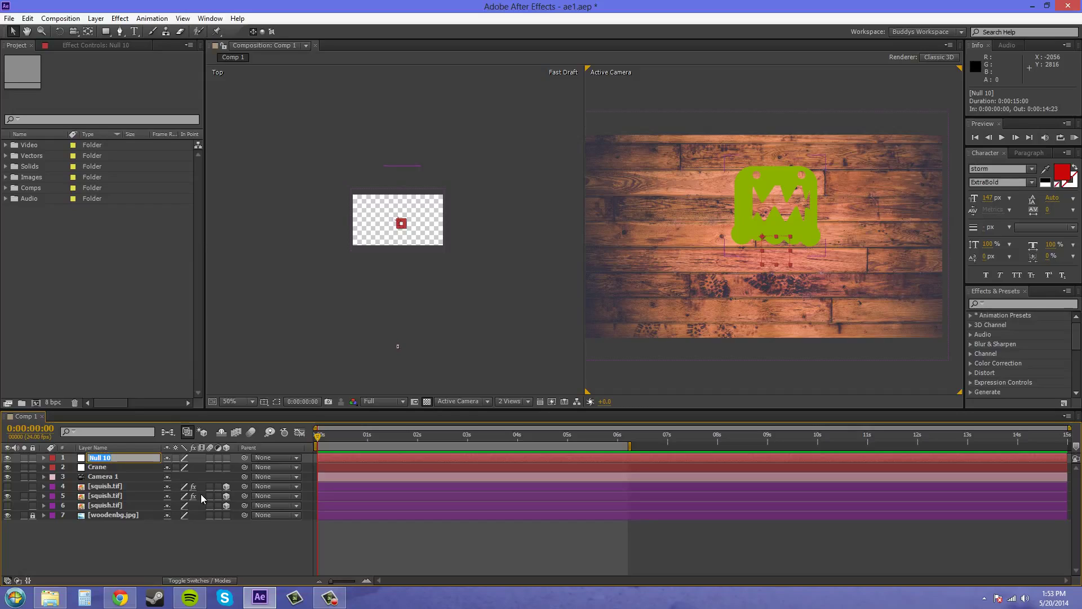
pyautogui.write('Track')
pyautogui.click(175, 549)
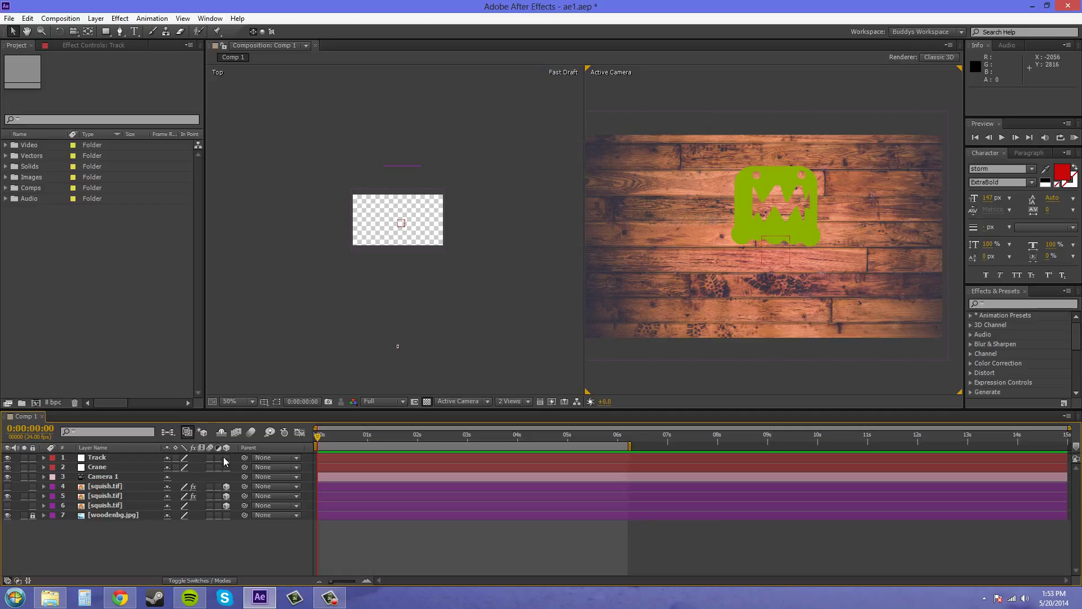
pyautogui.moveTo(227, 457); pyautogui.dragTo(228, 468)
pyautogui.click(101, 468)
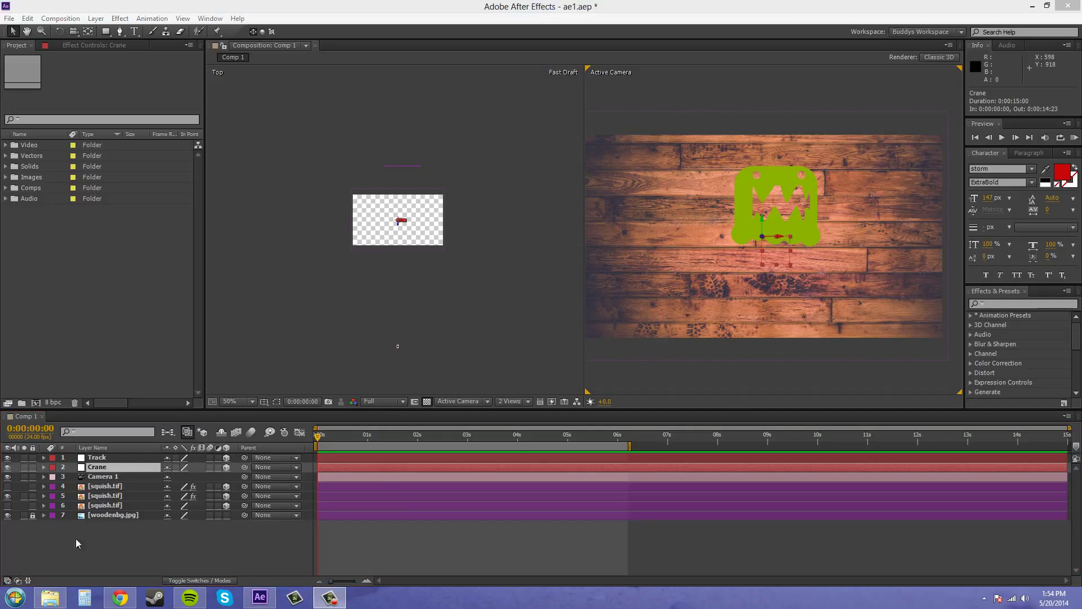
# Reveal the Position properties of Camera 1, Crane and Track.
pyautogui.click(98, 477)
pyautogui.press('p')
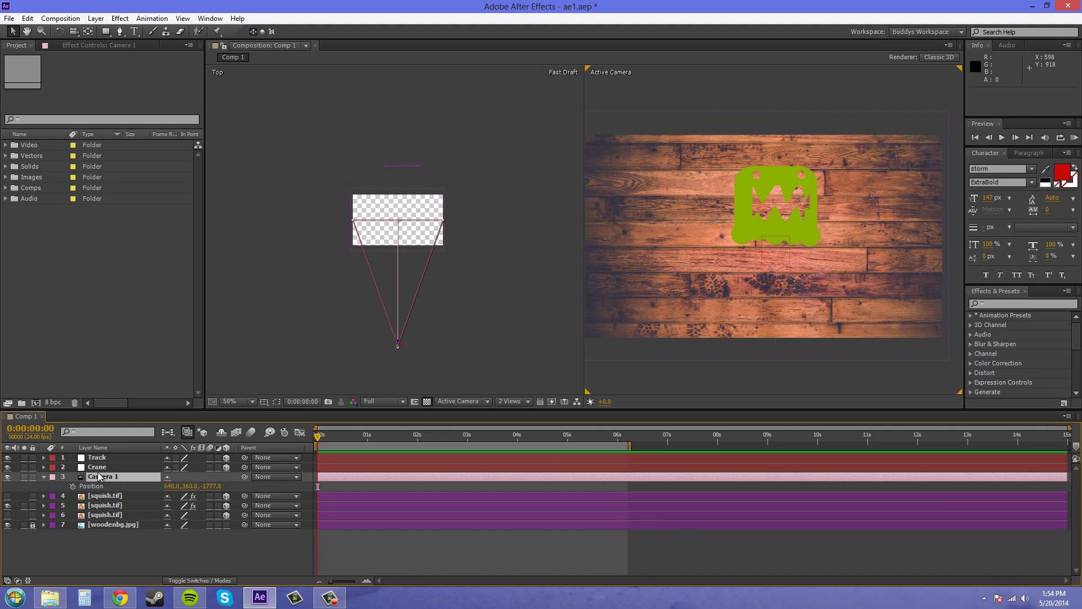
pyautogui.click(102, 468)
pyautogui.press('p')
pyautogui.click(103, 461)
pyautogui.press('p')
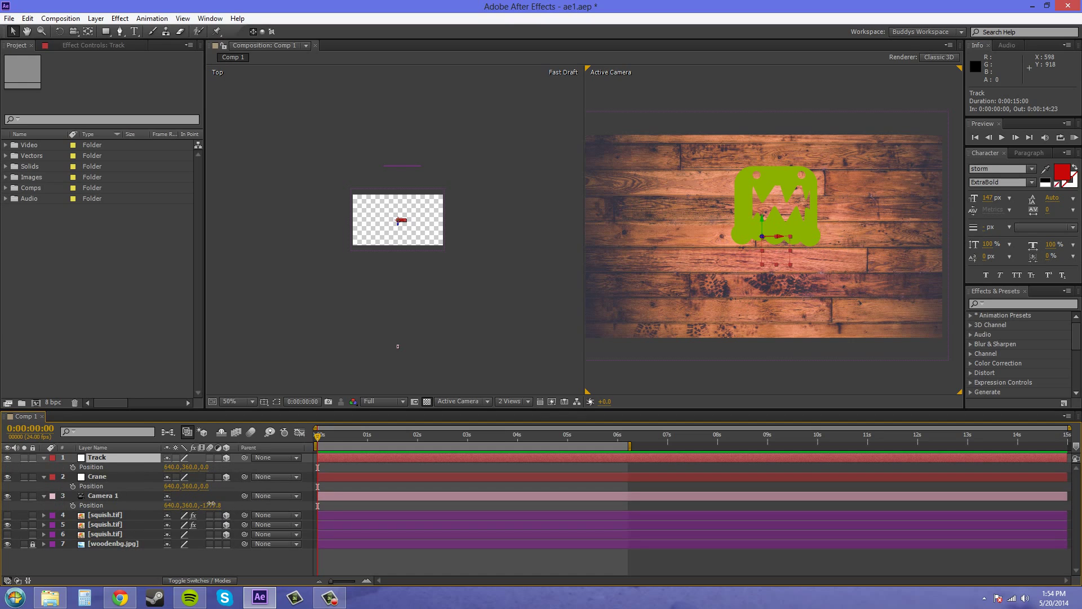
# Set the Z position of Crane and Track to the camera's -1777.7778, and collapse the properties of all three layers.
pyautogui.click(211, 505)
pyautogui.click(203, 488)
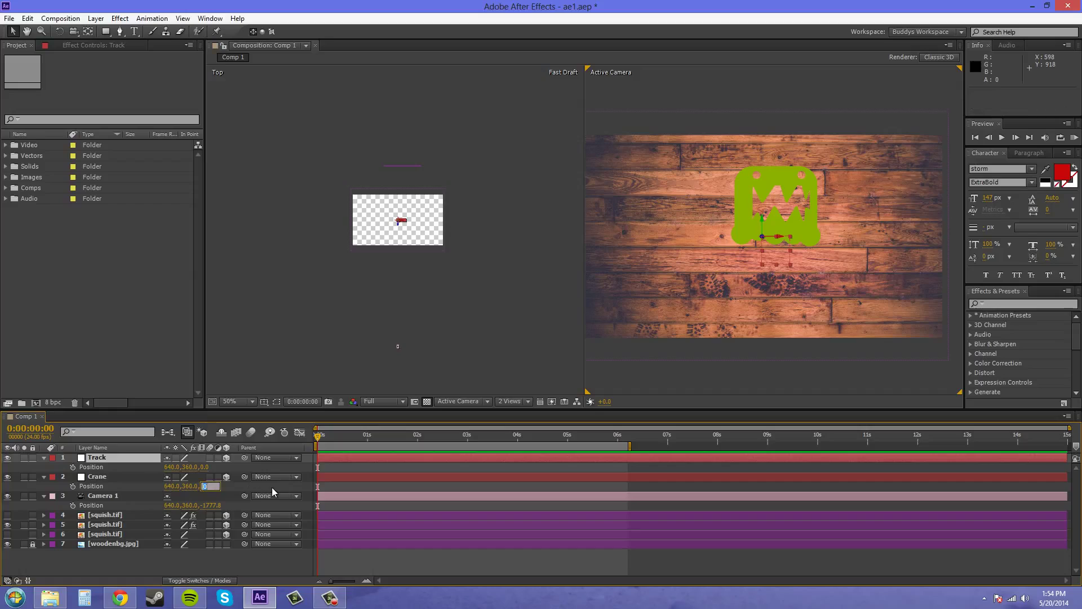
pyautogui.write('-1777.7778')
pyautogui.press('Return')
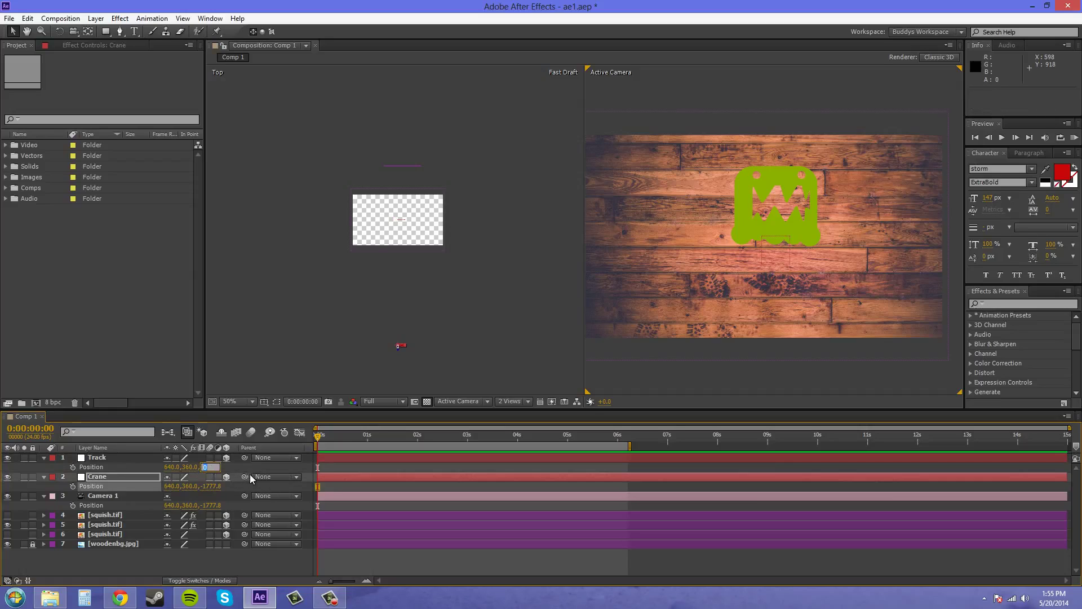
pyautogui.click(210, 467)
pyautogui.write('-1777.7778')
pyautogui.press('Return')
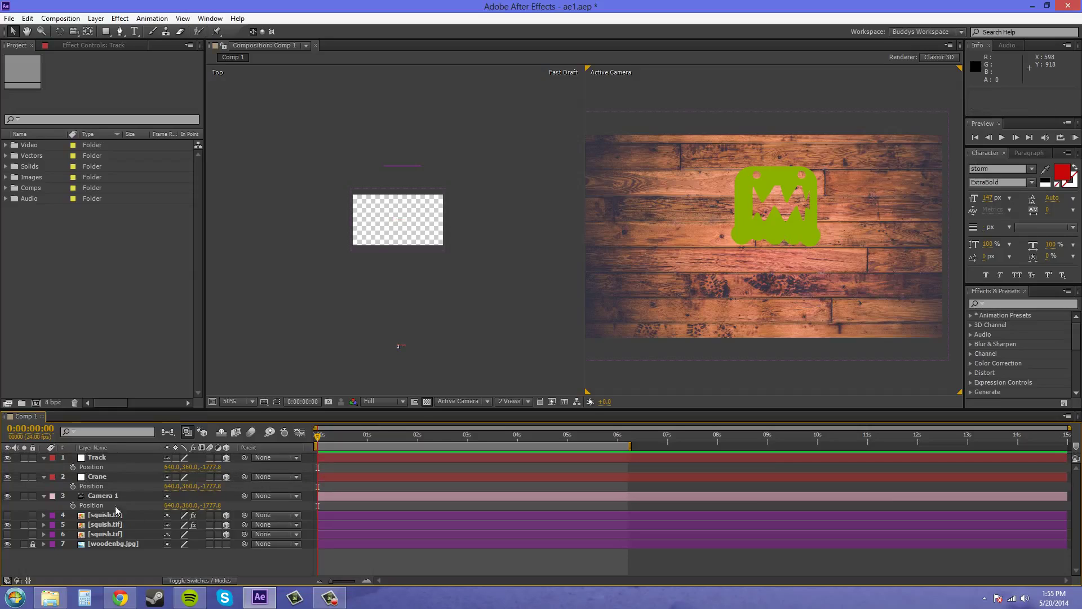
pyautogui.click(44, 458)
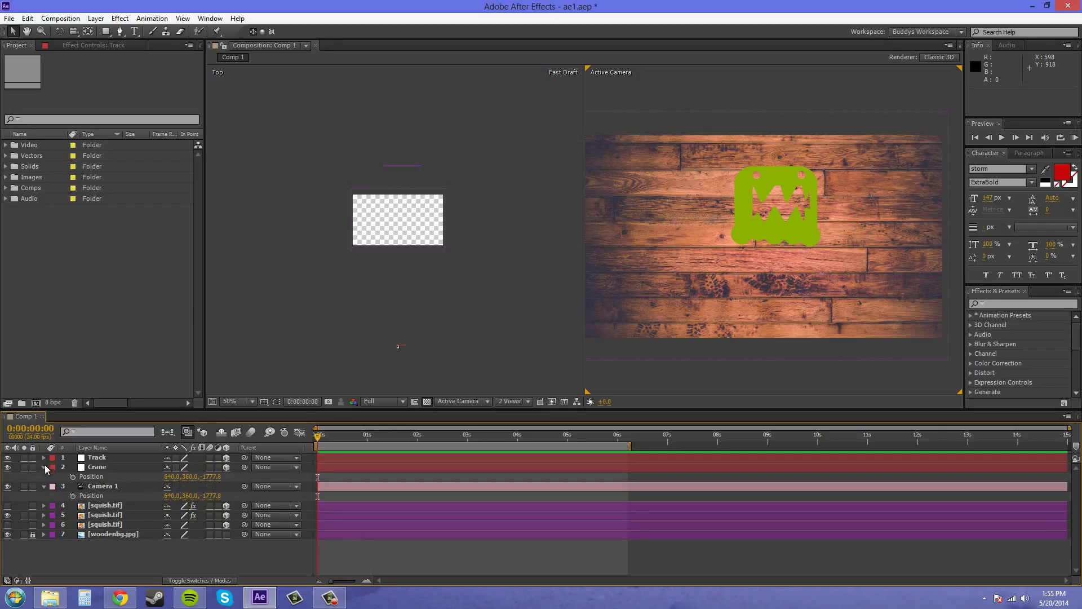
pyautogui.click(45, 466)
pyautogui.click(45, 476)
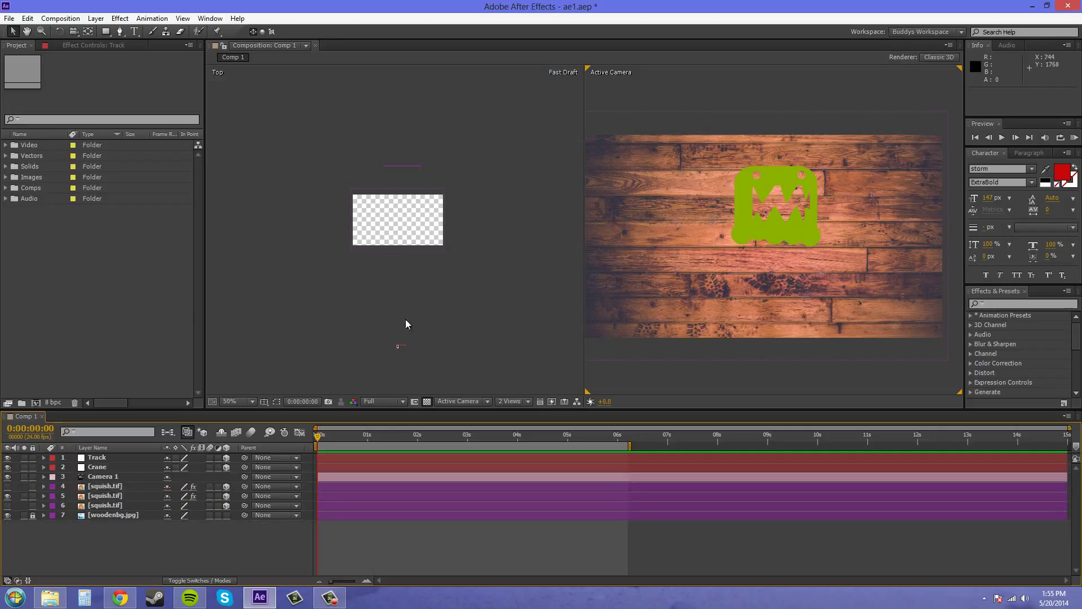
# Examine in the Top view how the camera and the two nulls line up relative to the scene.
pyautogui.scroll(3, 418, 296)
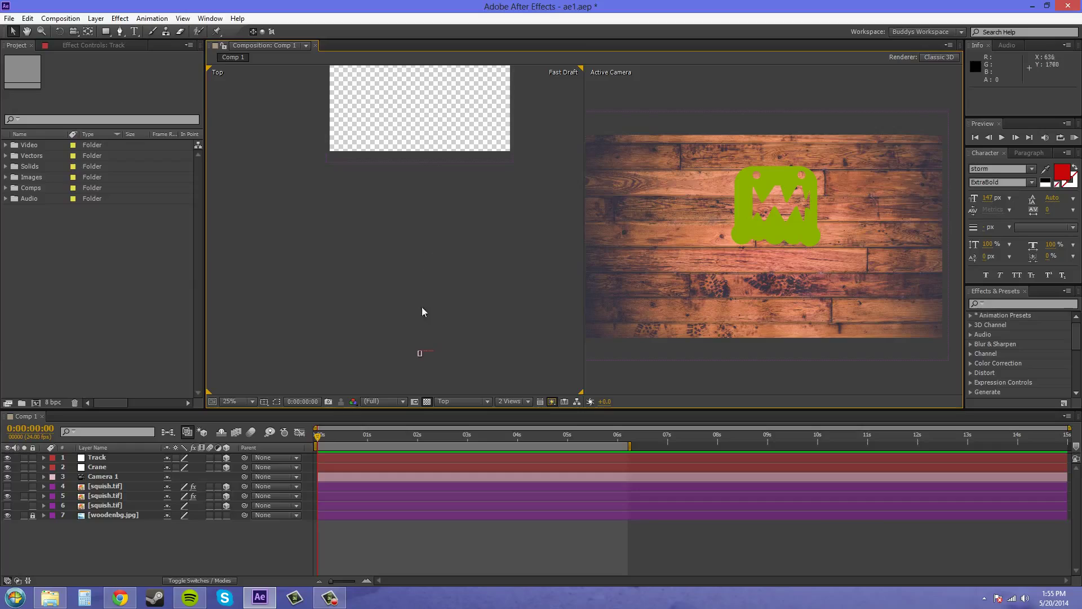
pyautogui.scroll(4, 421, 307)
pyautogui.moveTo(426, 167); pyautogui.dragTo(426, 152)
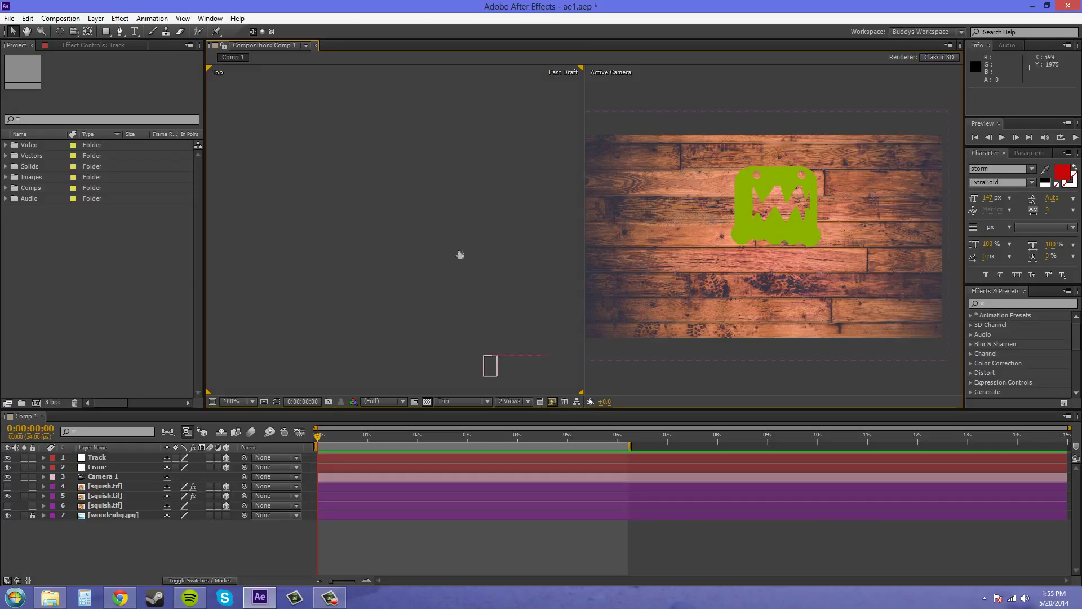
pyautogui.moveTo(459, 255); pyautogui.dragTo(374, 183)
pyautogui.scroll(-8, 445, 241)
pyautogui.moveTo(417, 204); pyautogui.dragTo(380, 250)
pyautogui.scroll(1, 425, 293)
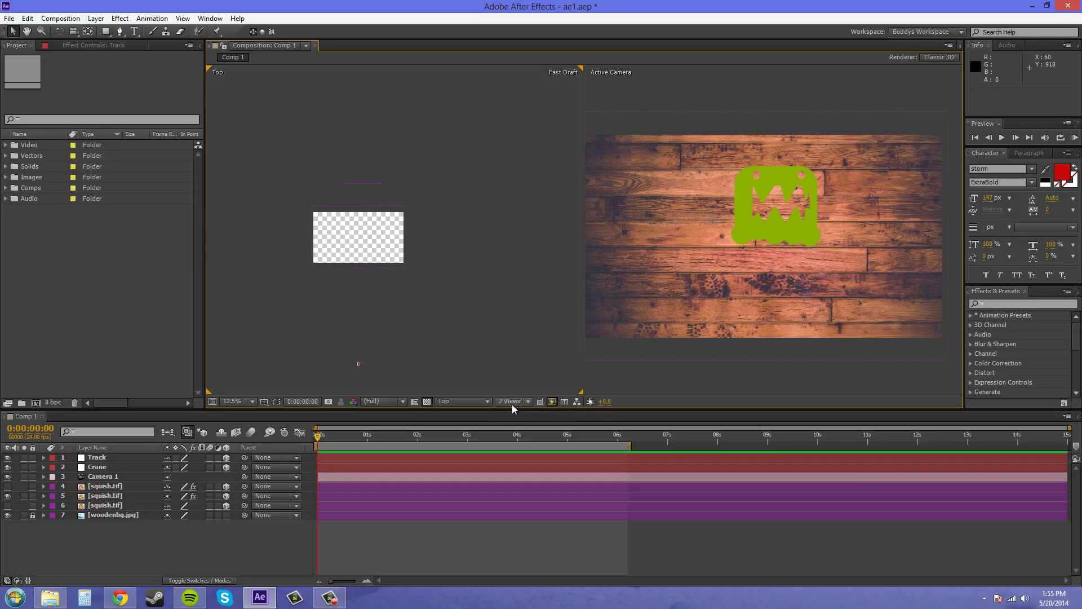
pyautogui.moveTo(482, 346); pyautogui.dragTo(458, 334)
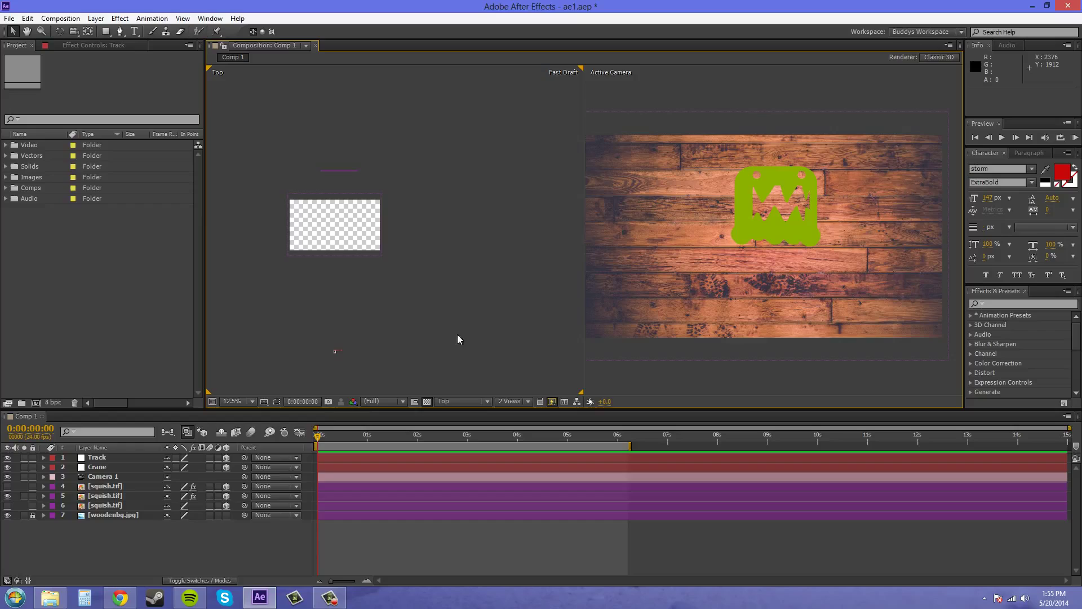
# Parent Camera 1 to Crane and Crane to Track.
pyautogui.click(275, 477)
pyautogui.click(287, 403)
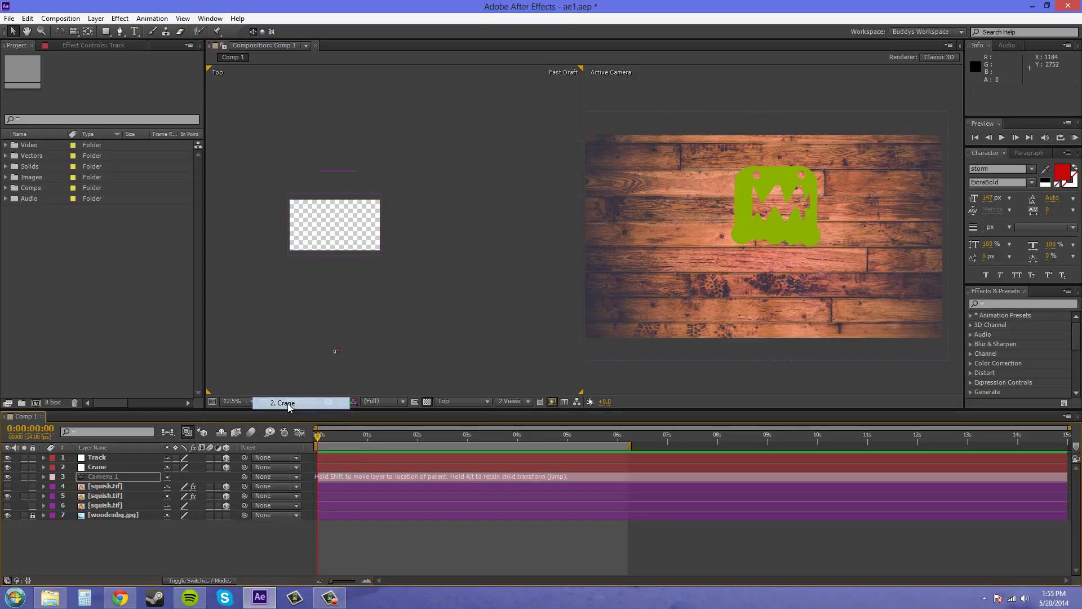
pyautogui.click(269, 467)
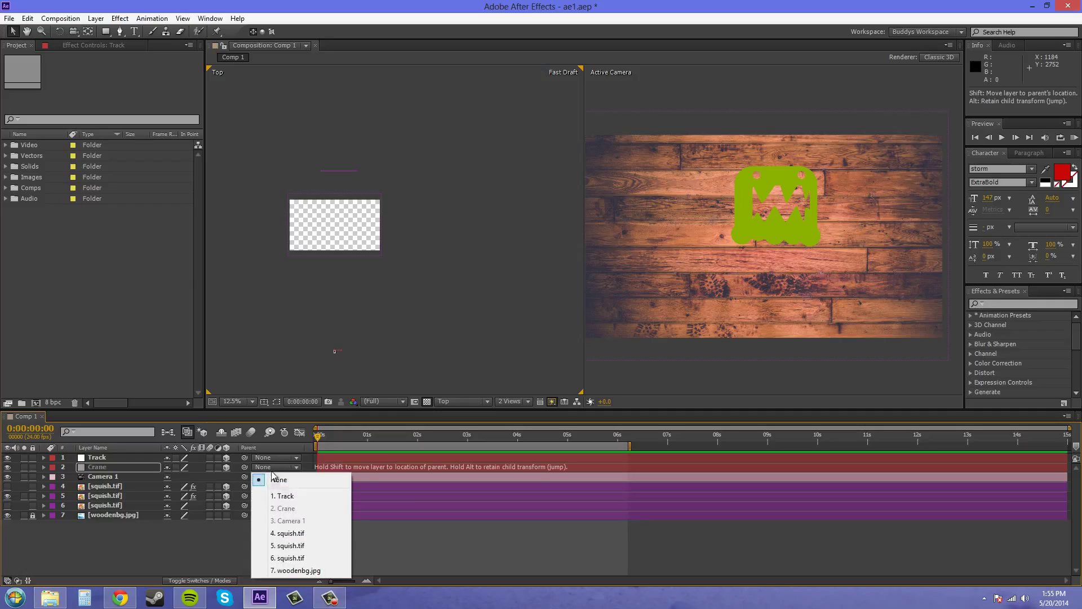
pyautogui.click(292, 498)
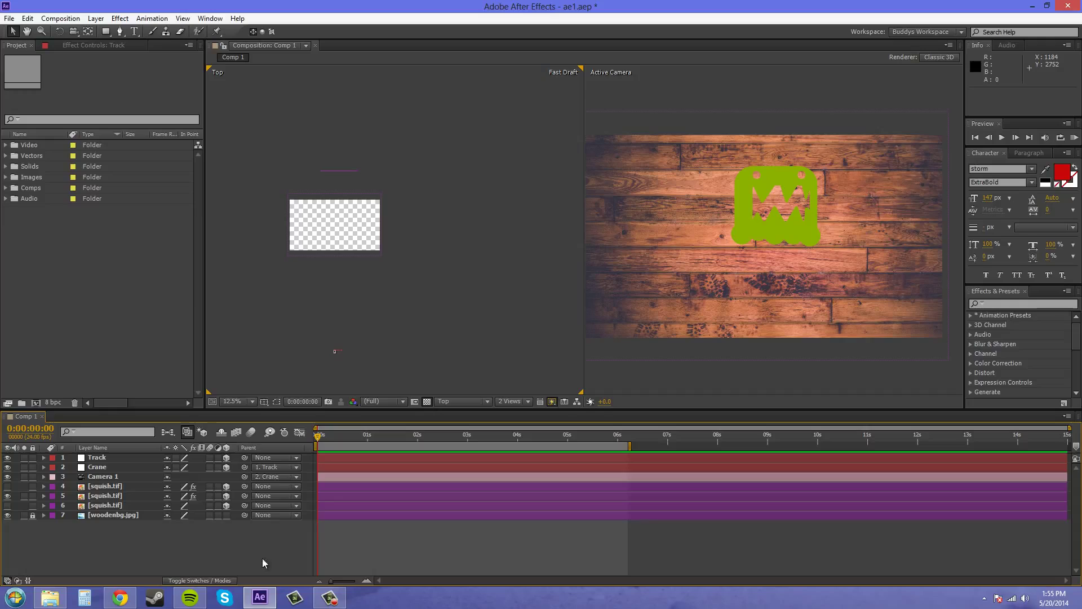
# Reveal the Position properties of the Track and Crane nulls.
pyautogui.click(96, 459)
pyautogui.keyDown('shift'); pyautogui.click(98, 465); pyautogui.keyUp('shift')
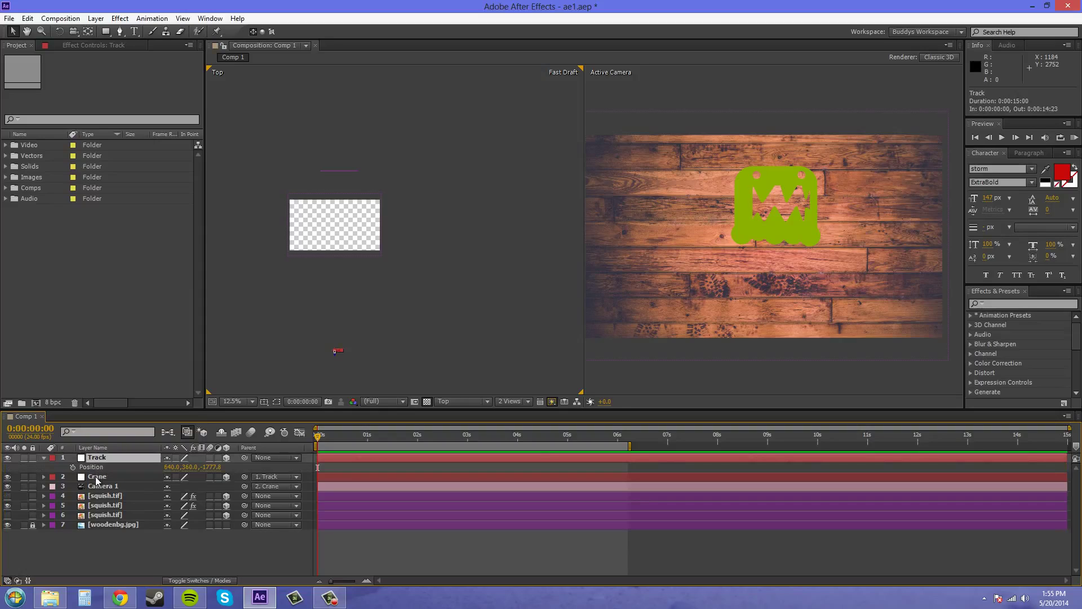
pyautogui.press('p')
pyautogui.click(99, 477)
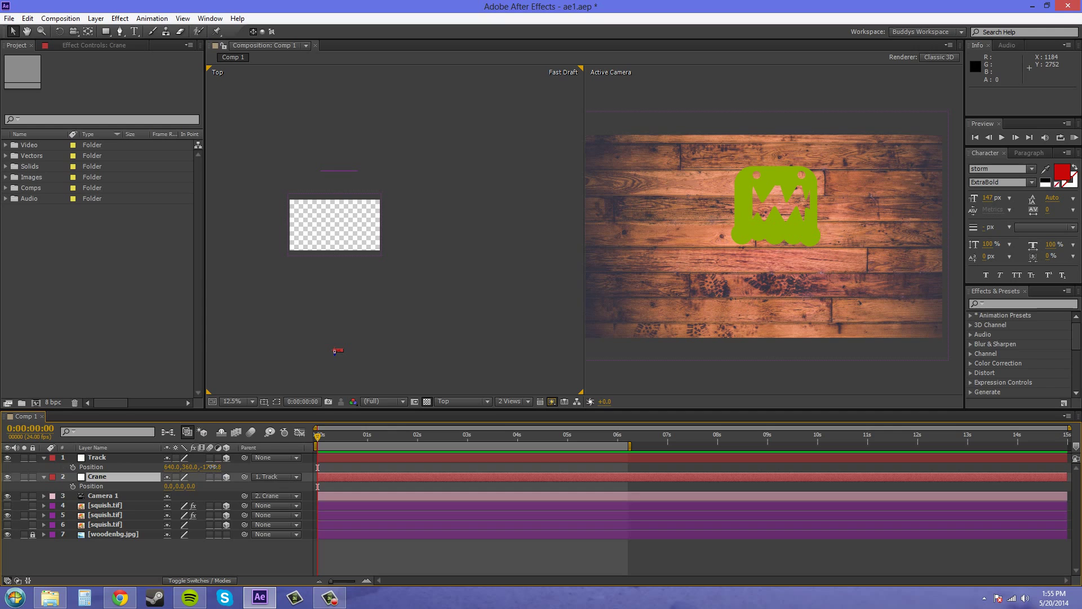
# Try moving the camera rig with Track's position, taking Z to about -1243.8, and undo the trial position changes.
pyautogui.moveTo(214, 467); pyautogui.dragTo(530, 486)
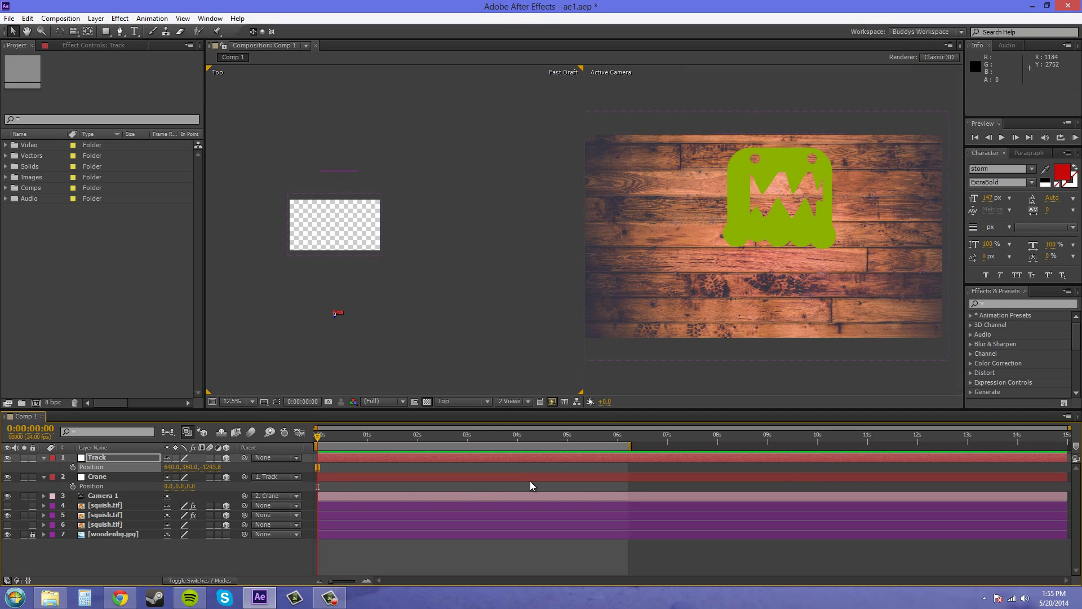
pyautogui.click(530, 481)
pyautogui.hotkey('ctrl', 'z')
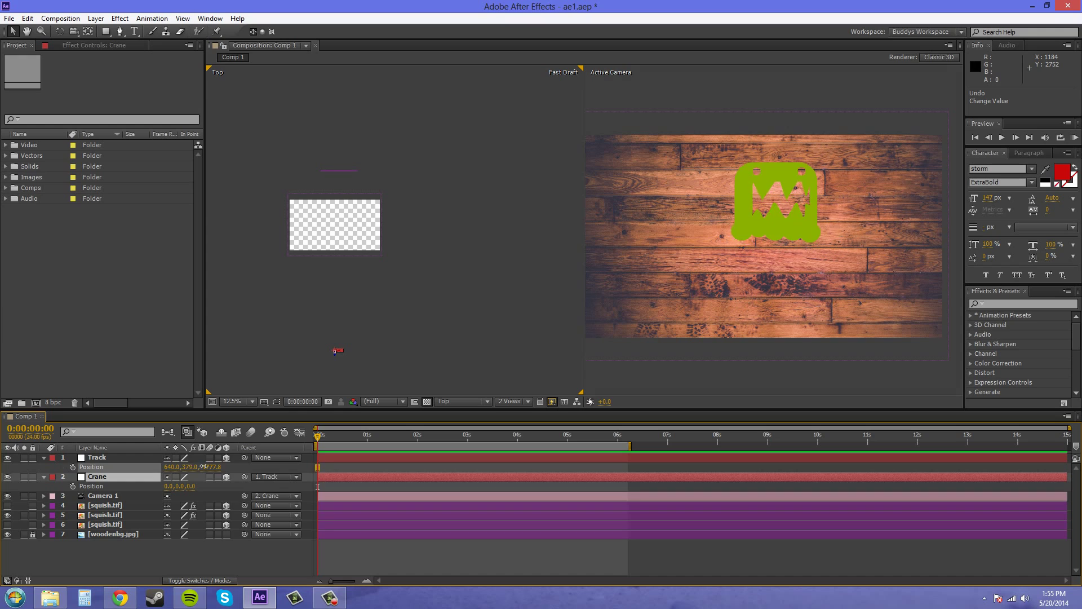
pyautogui.hotkey('ctrl', 'z')
pyautogui.hotkey('ctrl', 'z')
pyautogui.hotkey('ctrl', 'z')
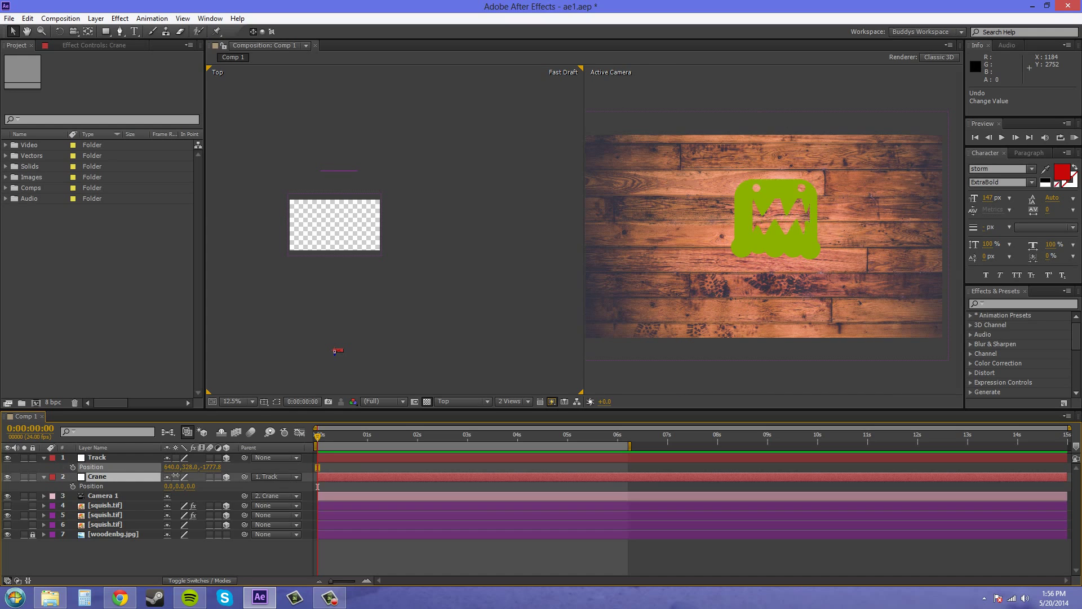
pyautogui.hotkey('ctrl', 'z')
pyautogui.hotkey('ctrl', 'z')
pyautogui.hotkey('ctrl', 'z')
# Try moving the camera vertically with the Crane null's Y position and undo the trial change.
pyautogui.click(109, 476)
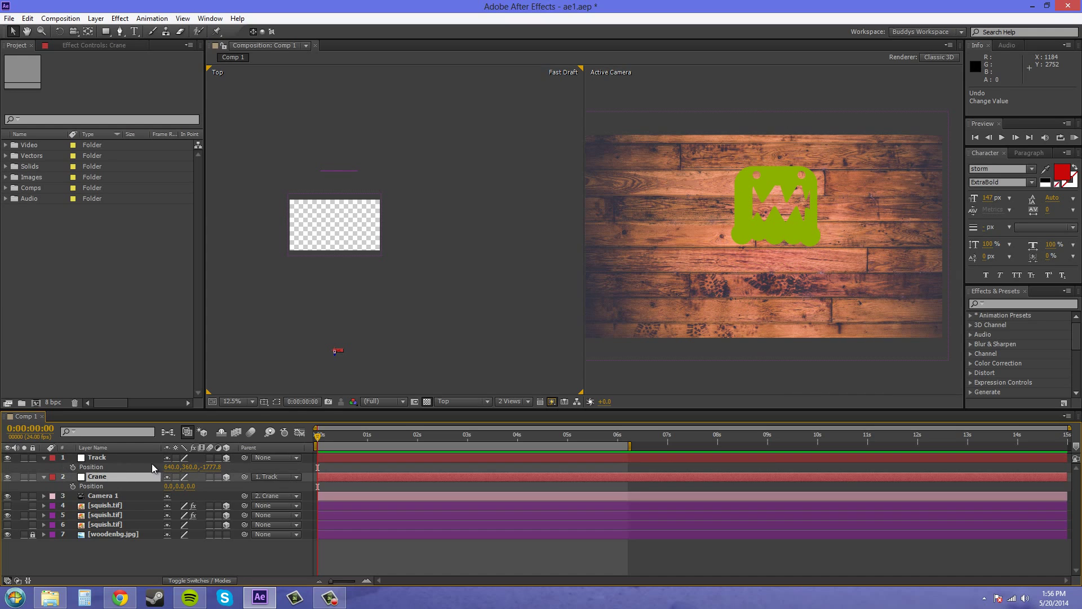
pyautogui.click(99, 487)
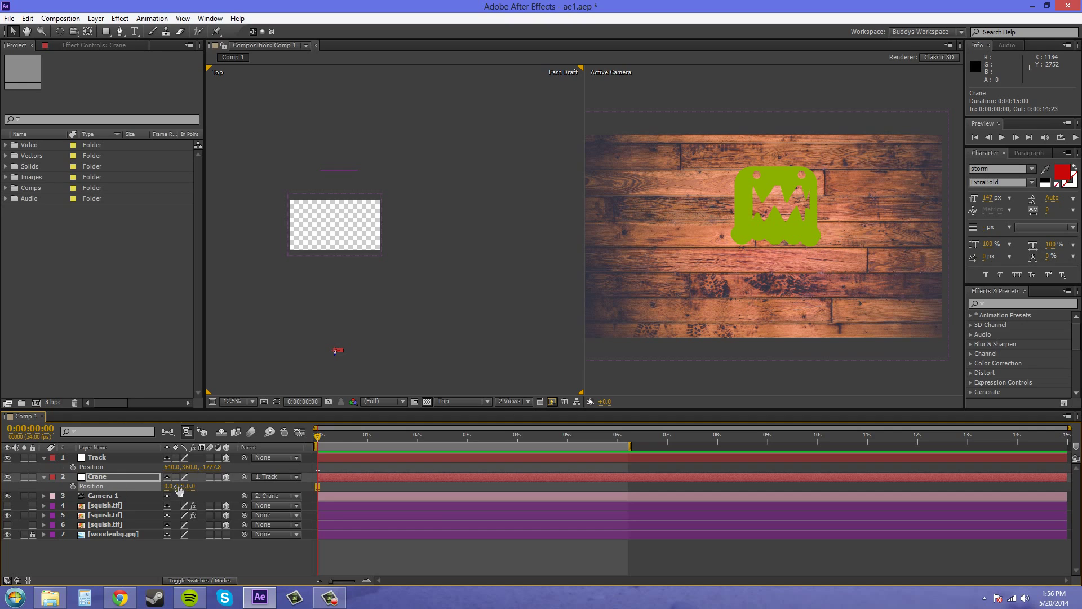
pyautogui.moveTo(179, 488); pyautogui.dragTo(194, 505)
pyautogui.hotkey('ctrl', 'z')
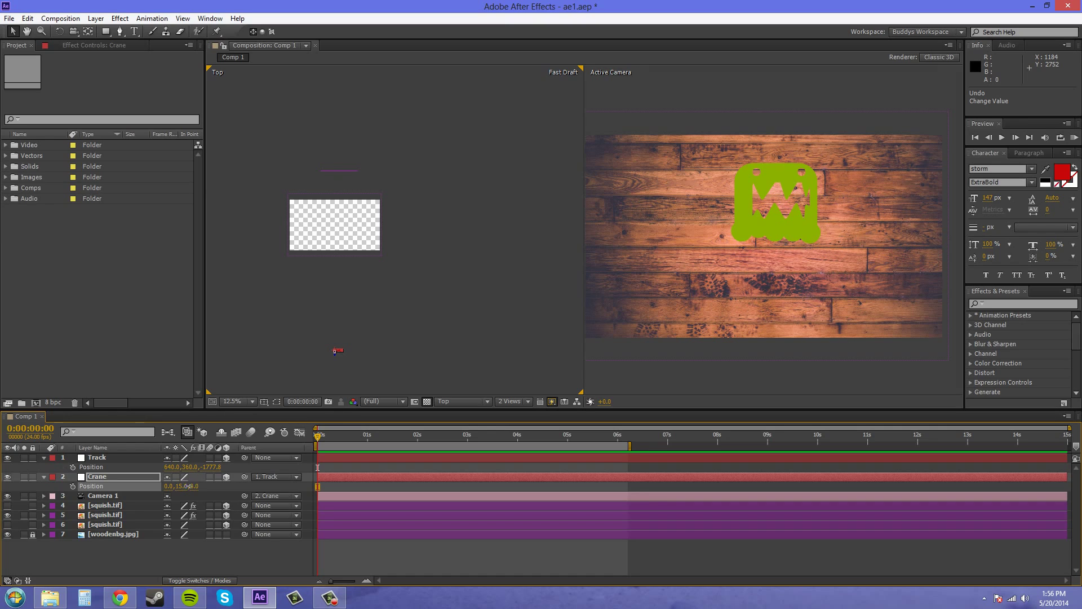
# Set Crane's Y position to -134 and Track's X position to 665, with position keyframes for both nulls at 0 seconds.
pyautogui.moveTo(169, 490); pyautogui.dragTo(107, 493)
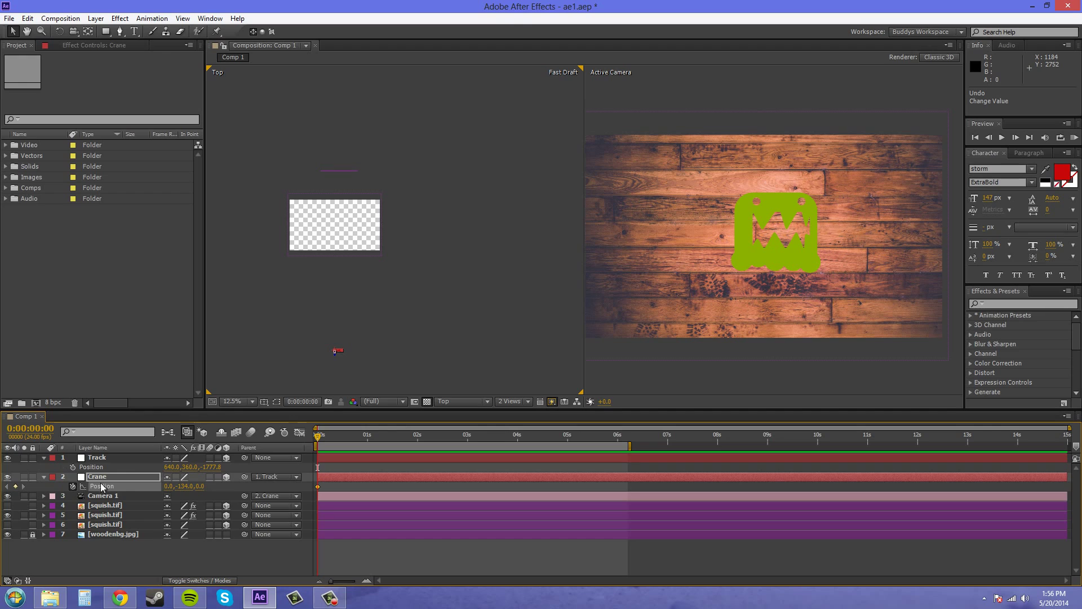
pyautogui.moveTo(169, 467)
pyautogui.mouseDown()
pyautogui.moveTo(148, 467)
pyautogui.moveTo(185, 473)
pyautogui.mouseUp()
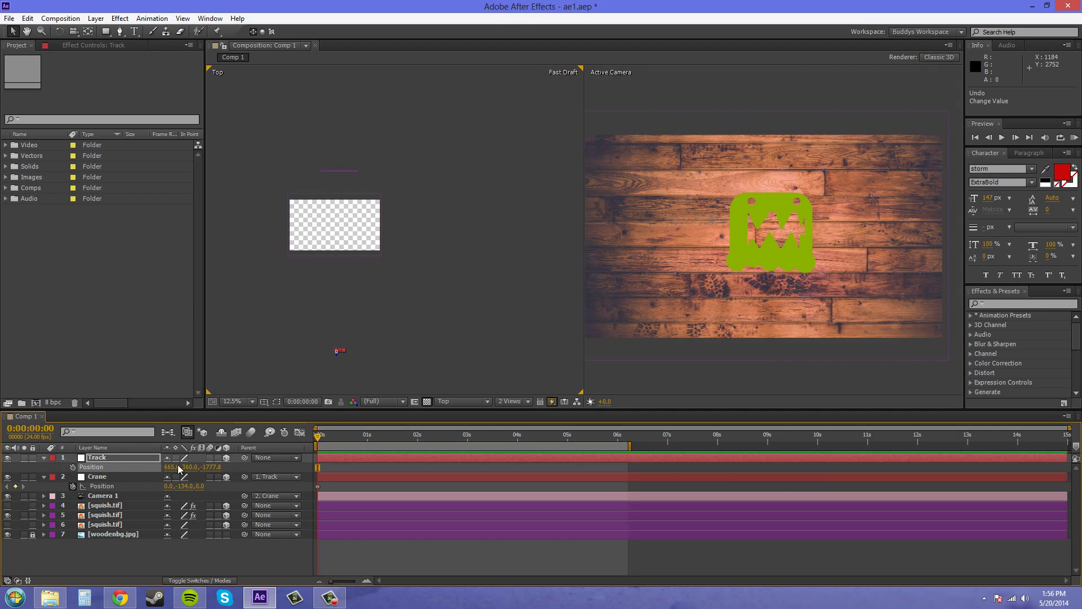
pyautogui.click(73, 467)
# At 3 seconds, keyframe Track's position at X 687 and Z about -655.8, and Crane's Y position at -155.
pyautogui.moveTo(317, 438); pyautogui.dragTo(468, 438)
pyautogui.moveTo(213, 467); pyautogui.dragTo(869, 486)
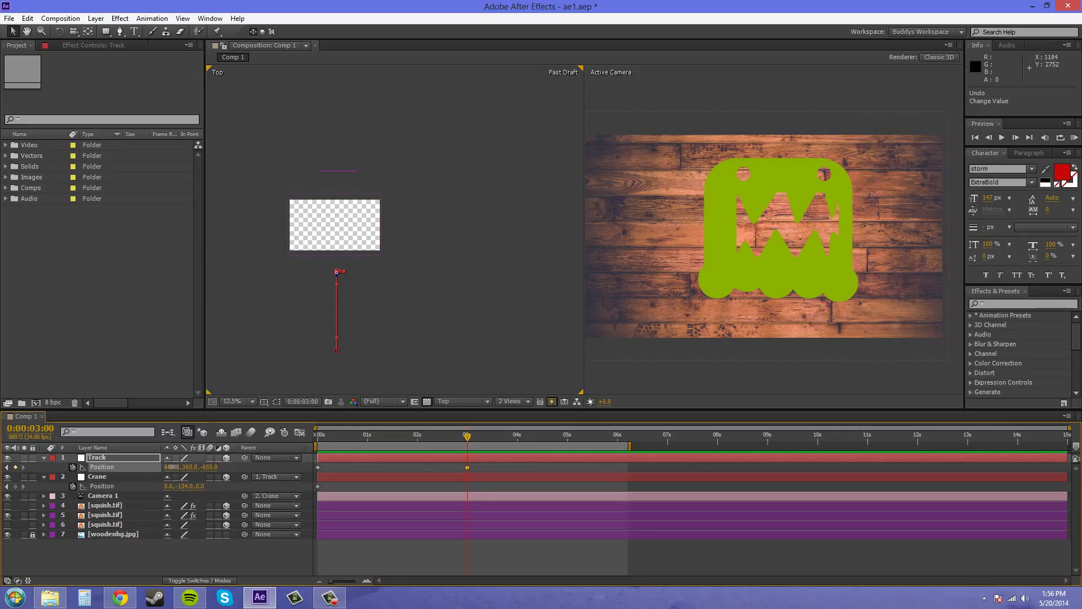
pyautogui.moveTo(171, 467); pyautogui.dragTo(185, 470)
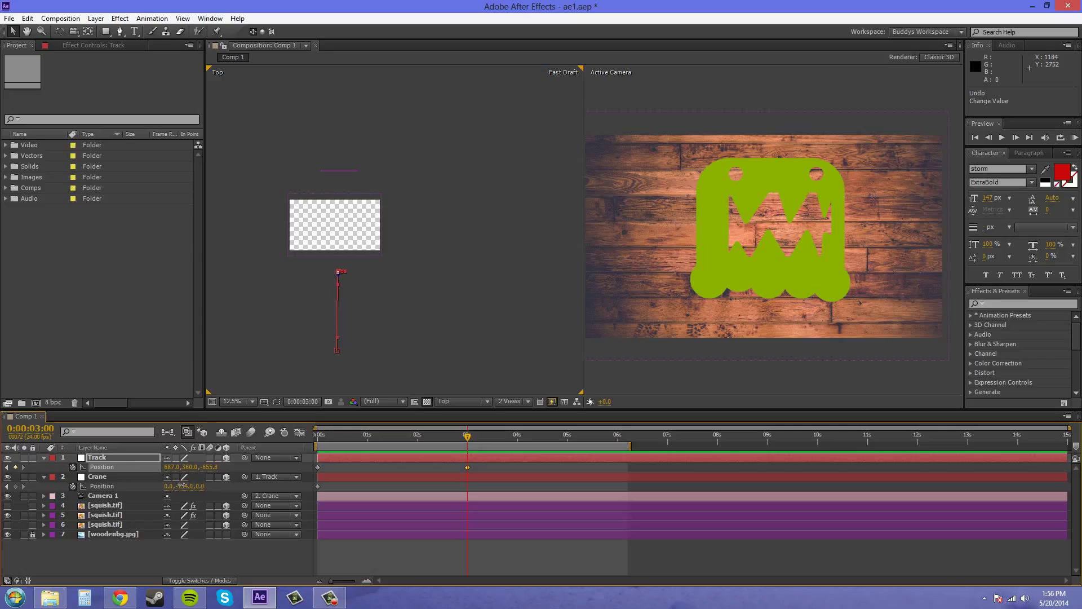
pyautogui.moveTo(181, 483); pyautogui.dragTo(169, 488)
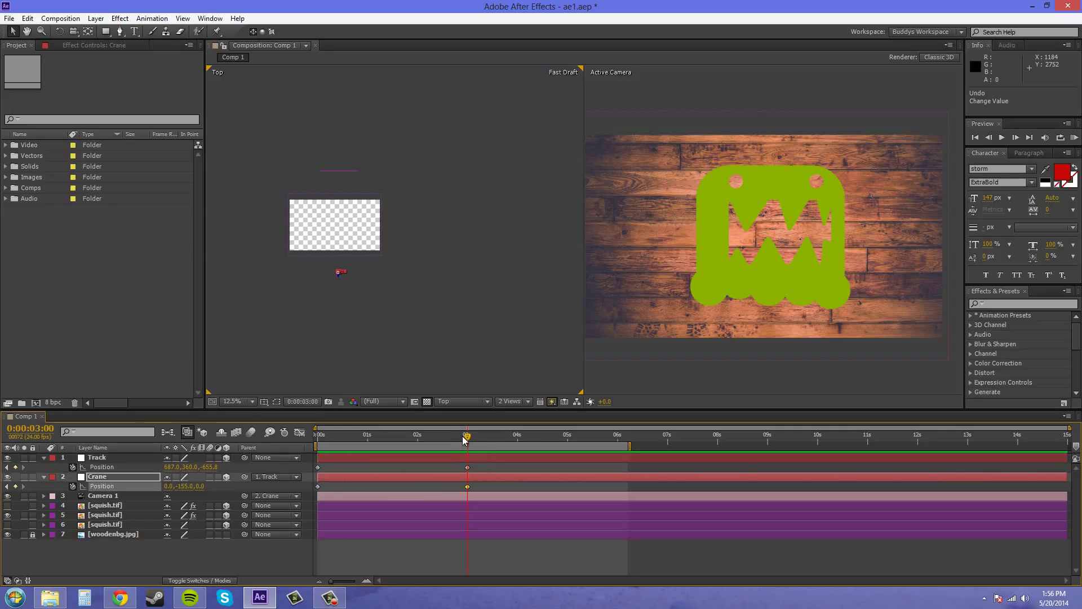
# Preview the animated camera move from the start of the composition.
pyautogui.moveTo(465, 440); pyautogui.dragTo(317, 438)
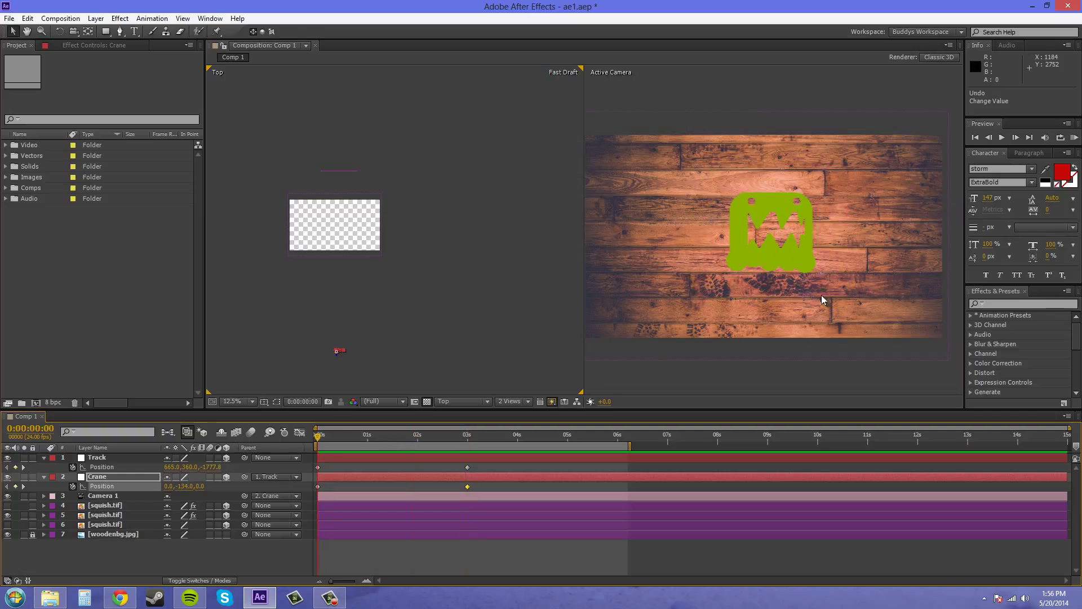
pyautogui.click(1074, 141)
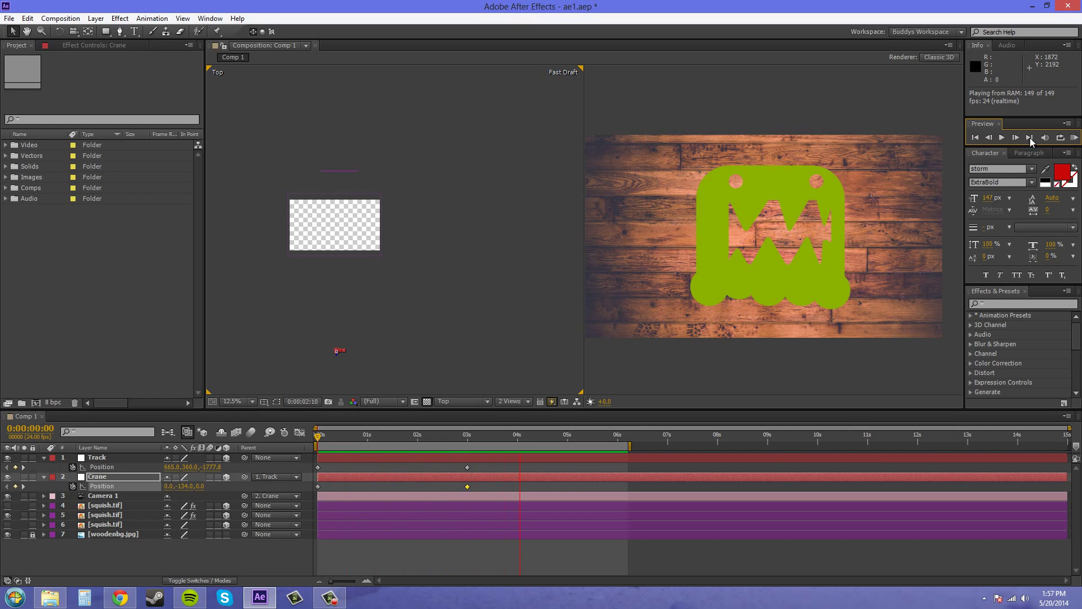
pyautogui.click(1074, 138)
# Apply Easy Ease to the Track and Crane position keyframes at 3 seconds and preview the camera move.
pyautogui.moveTo(498, 463); pyautogui.dragTo(448, 485)
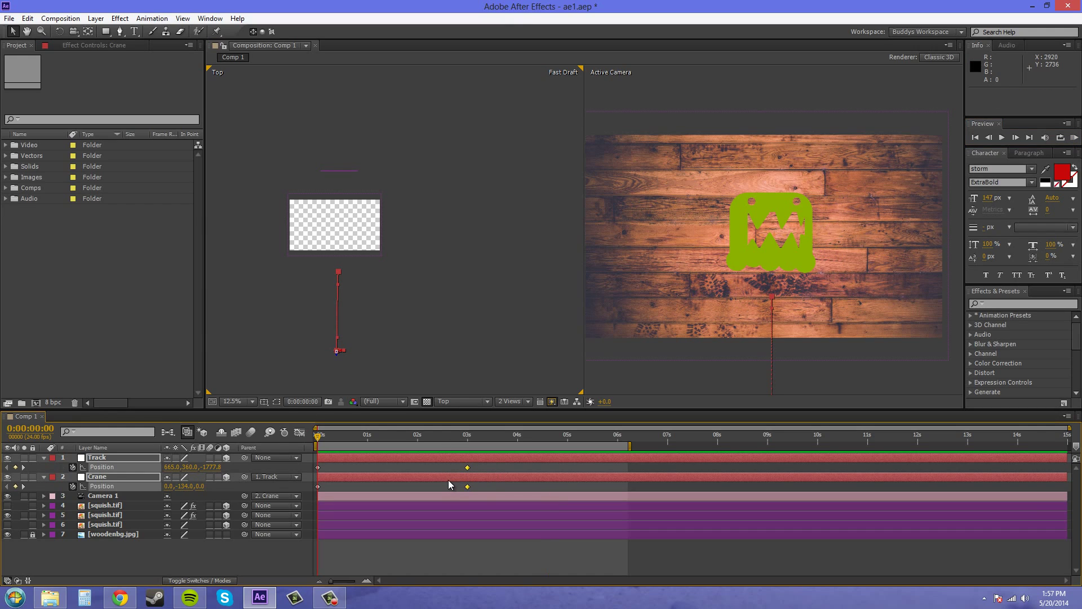
pyautogui.press('KP_0')
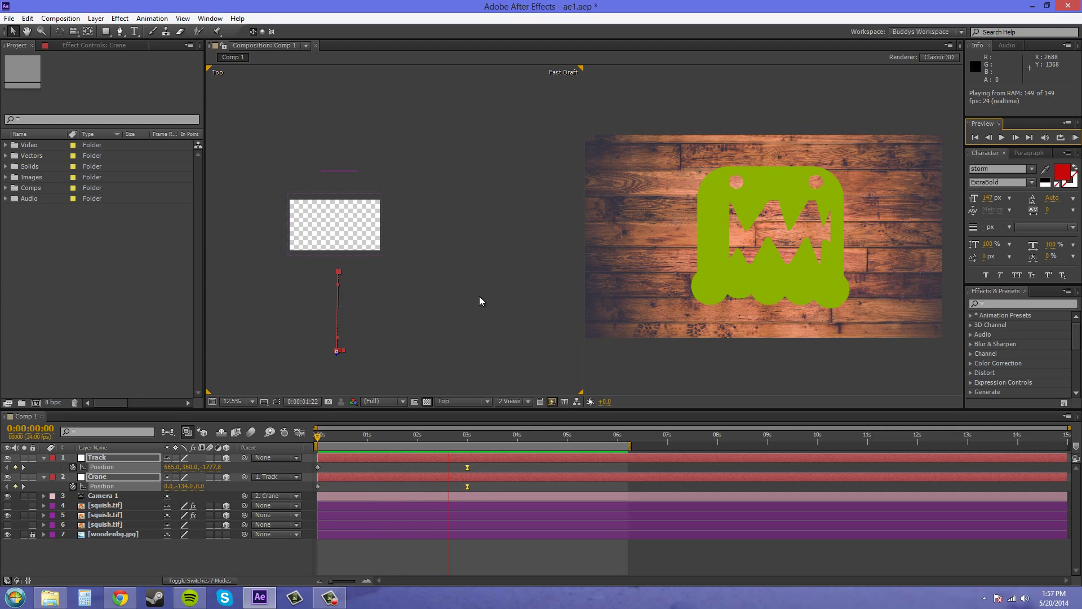
pyautogui.click(1074, 138)
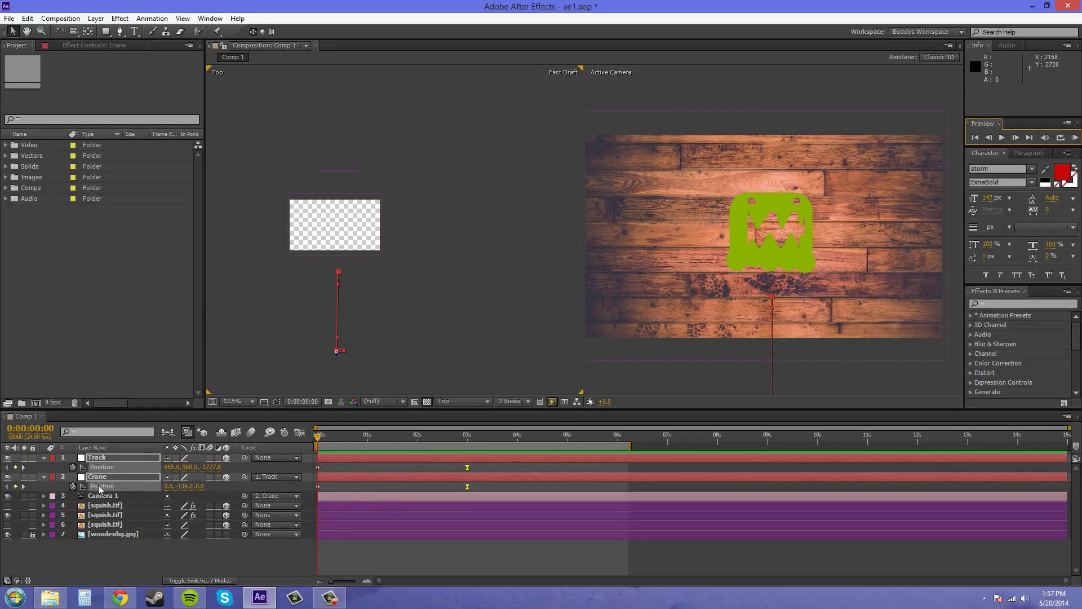
# Examine the available camera tools and return to the Selection tool.
pyautogui.click(119, 486)
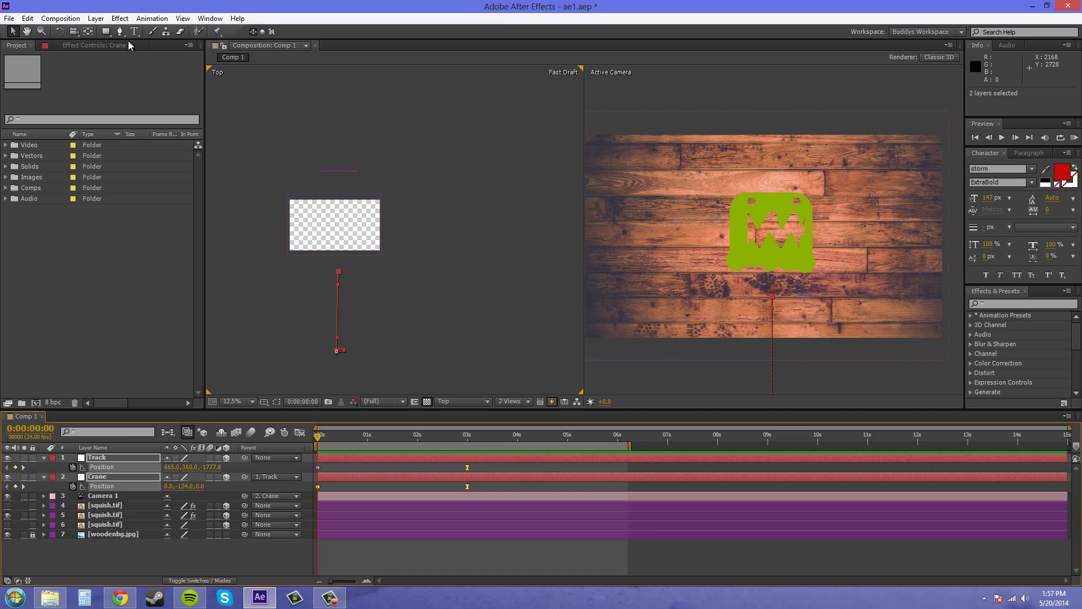
pyautogui.click(74, 31)
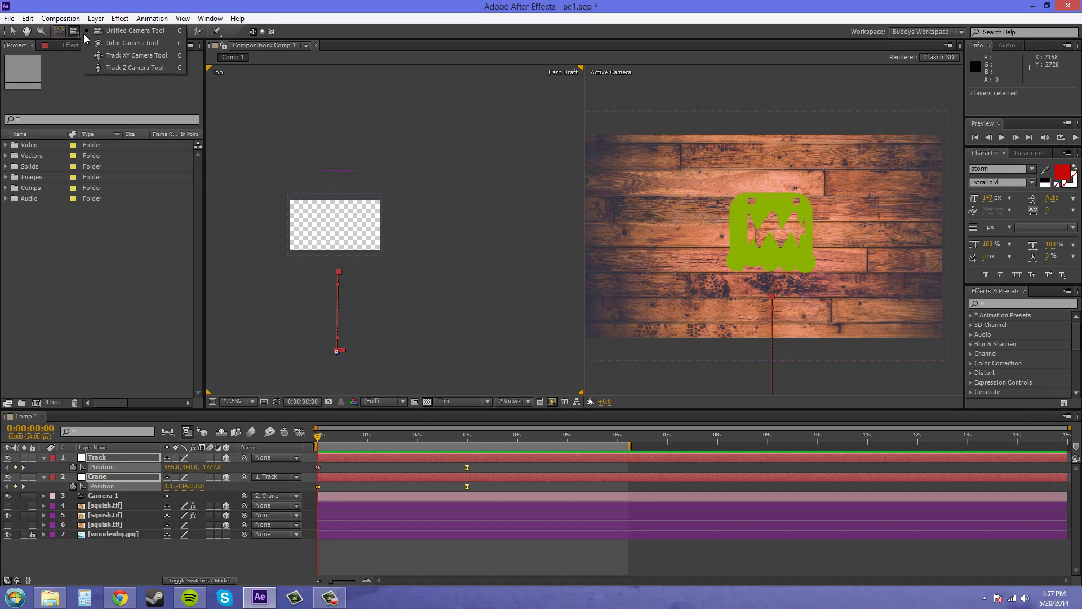
pyautogui.click(78, 32)
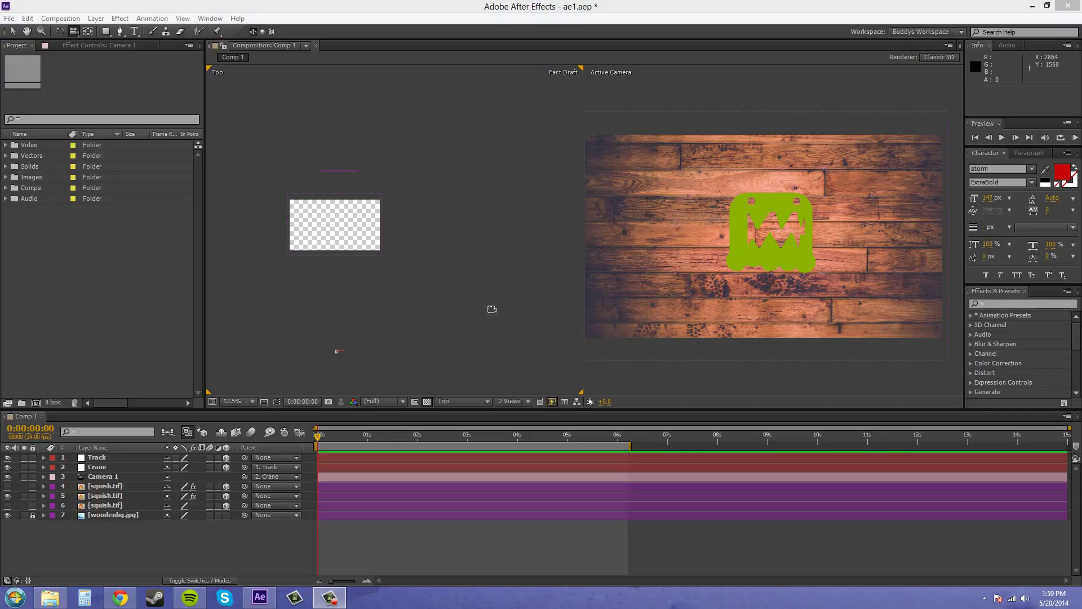
pyautogui.click(13, 34)
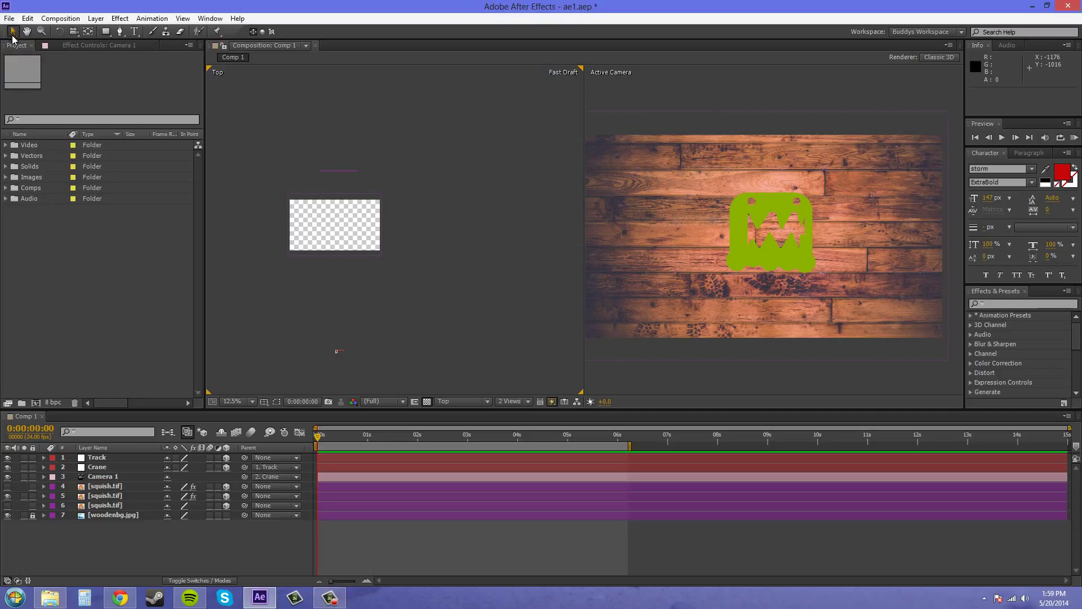